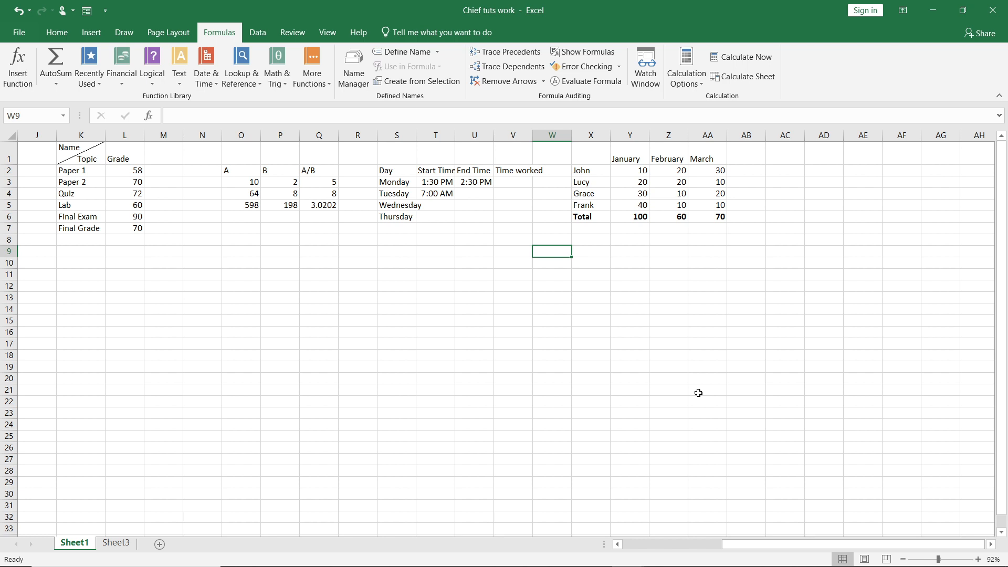
Trace the precedents of the January total in cell Y6, and remove the tracer arrows
left_click(54, 33)
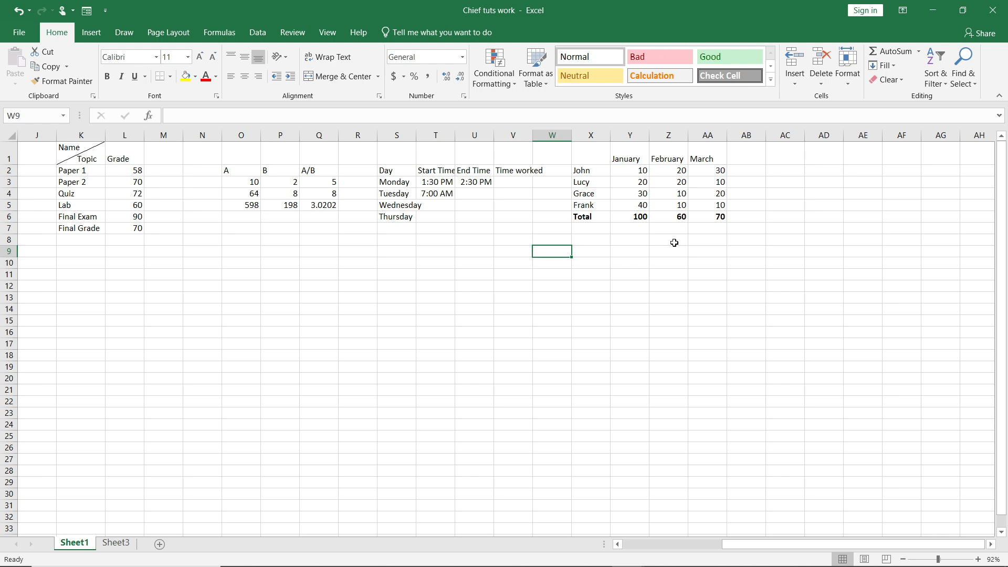
left_click(638, 220)
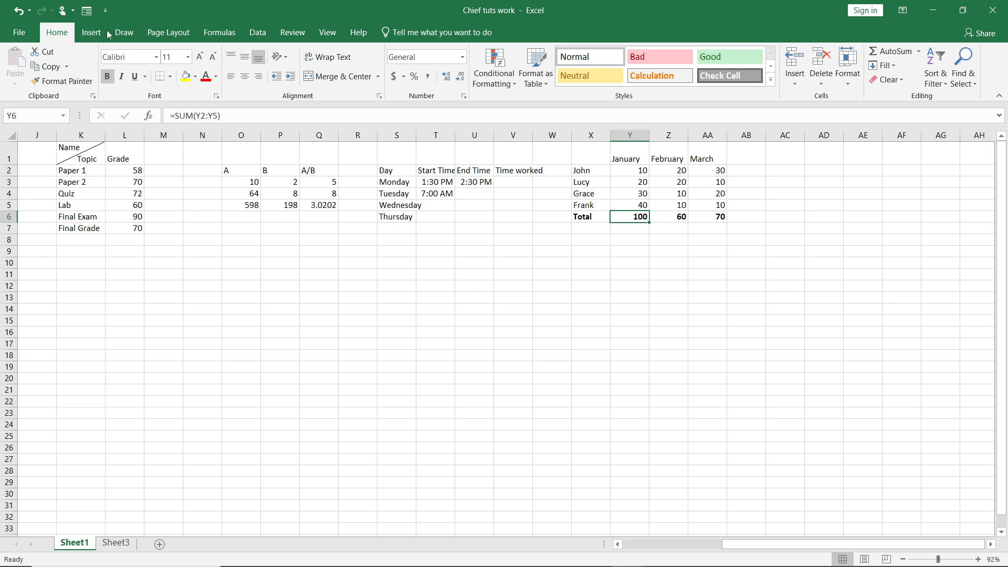
left_click(88, 38)
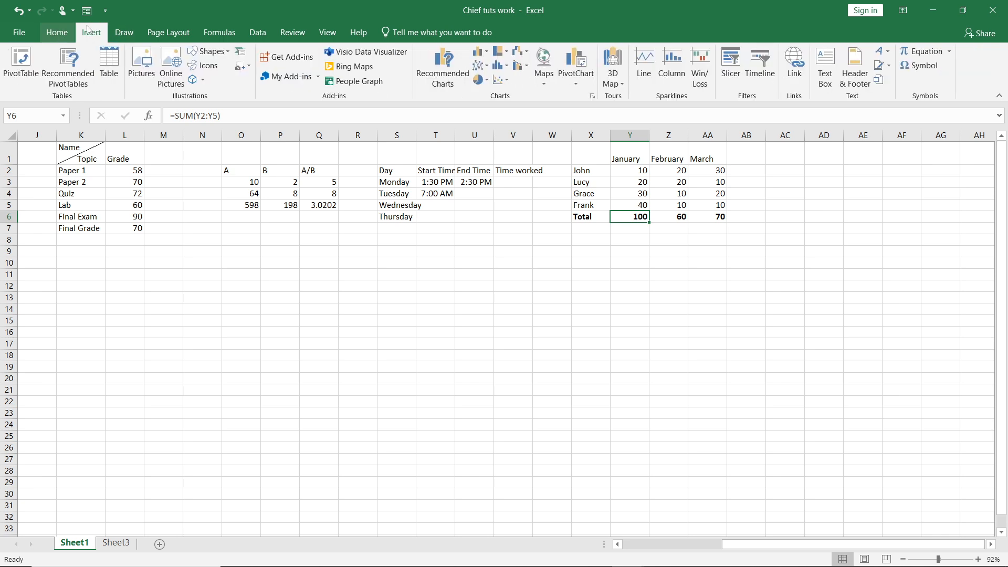
left_click(219, 37)
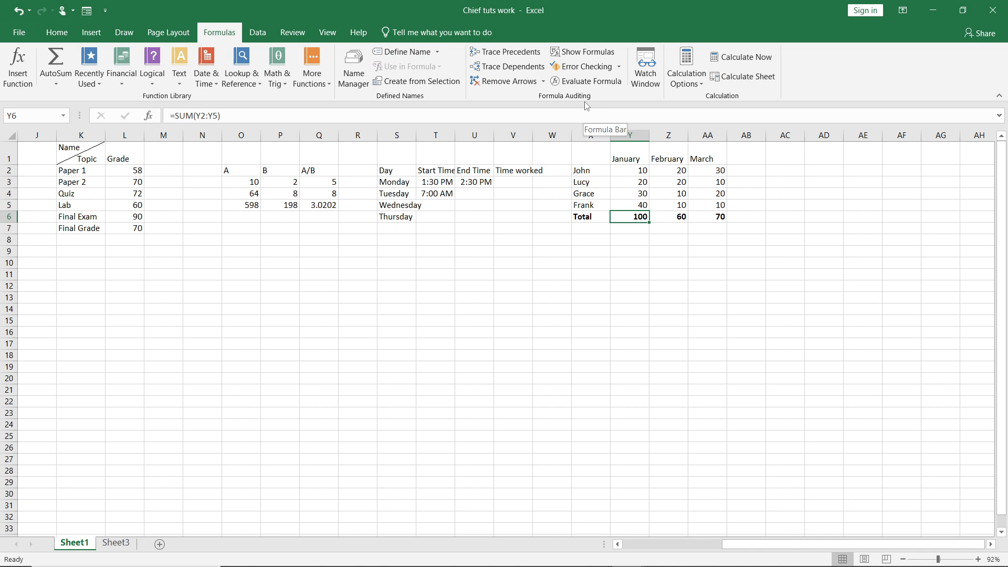
left_click(523, 52)
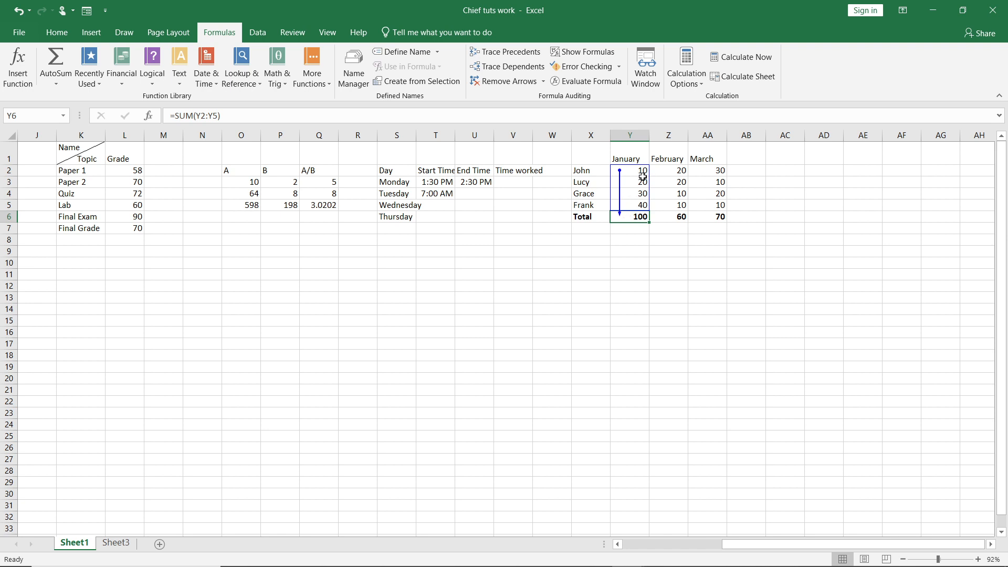
left_click(499, 83)
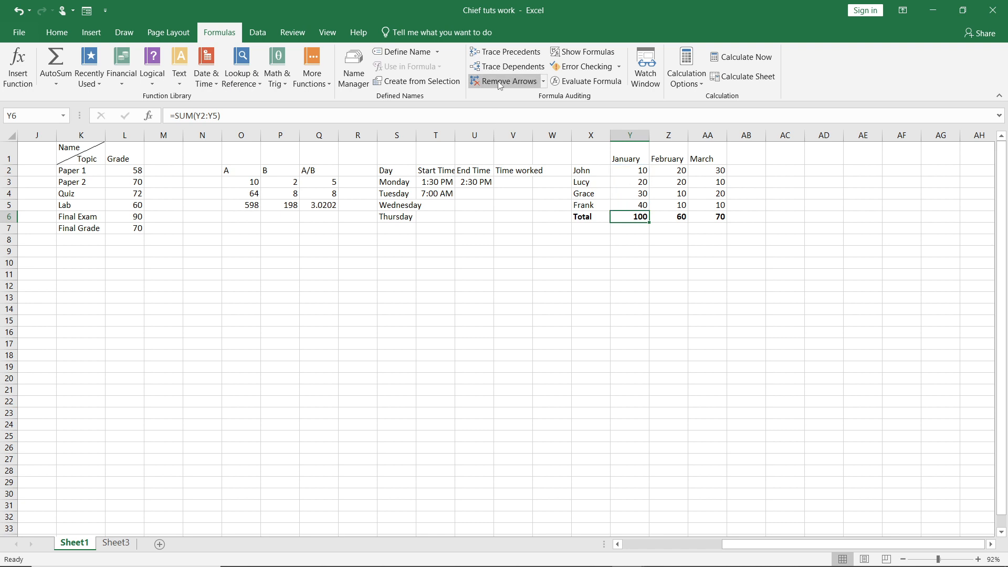
left_click(745, 354)
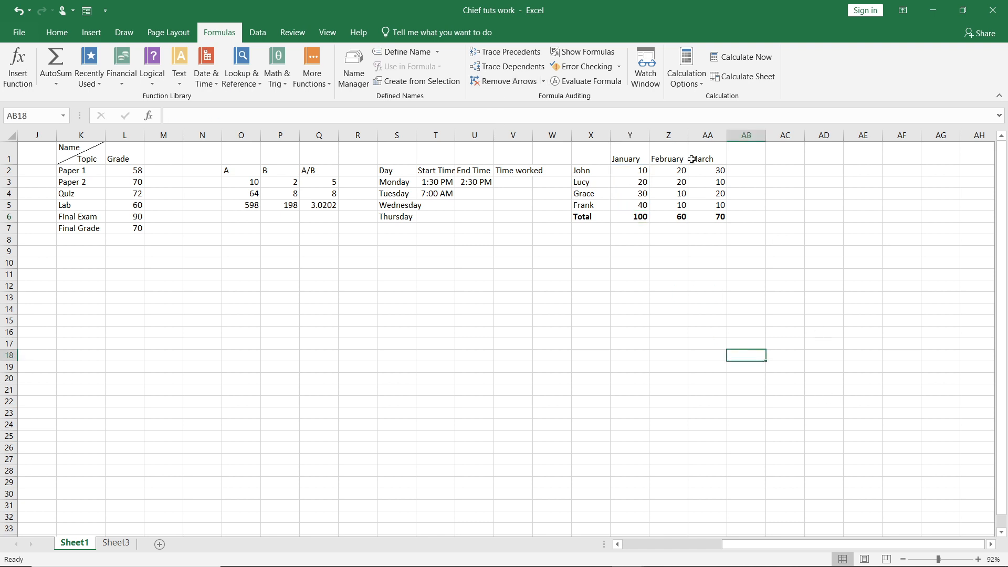
Change the January value in cell Y4 to 20
left_click(643, 194)
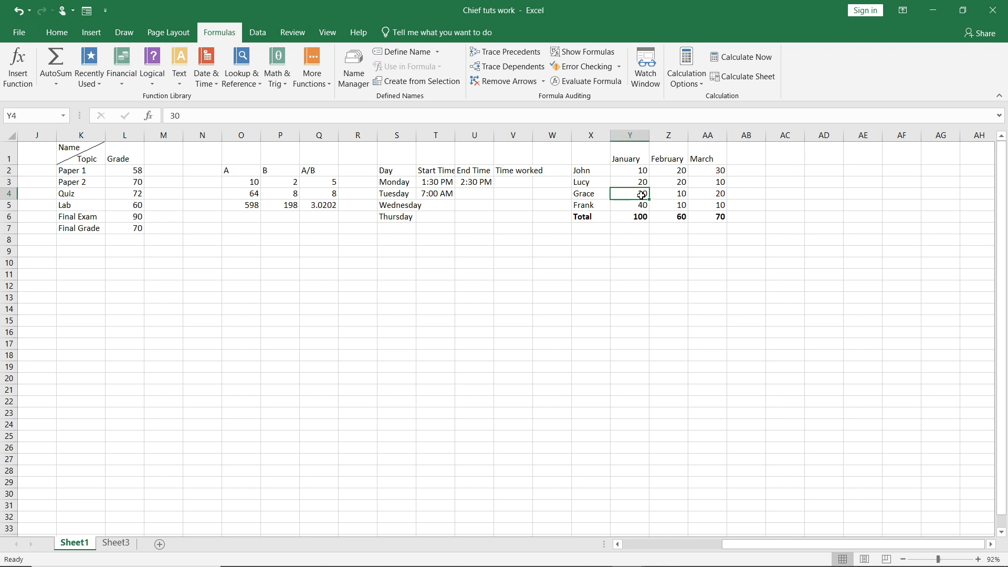
left_click(175, 116)
key("BackSpace")
type("2")
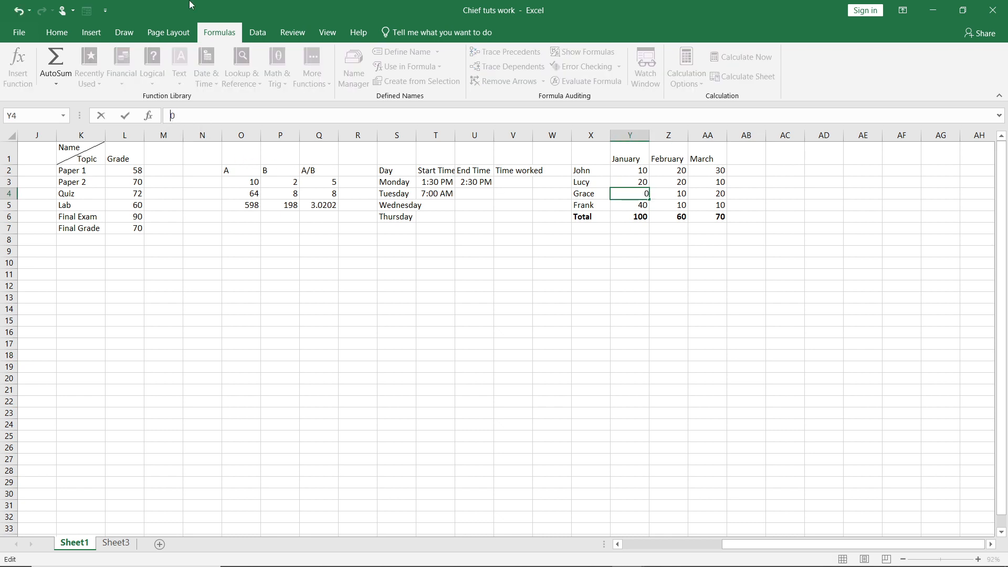
left_click(333, 171)
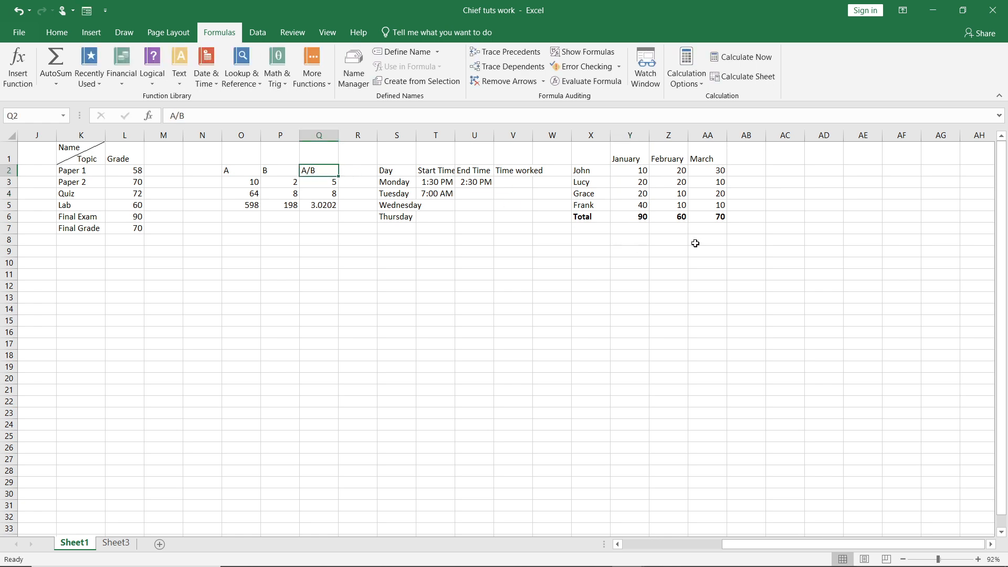
left_click(554, 295)
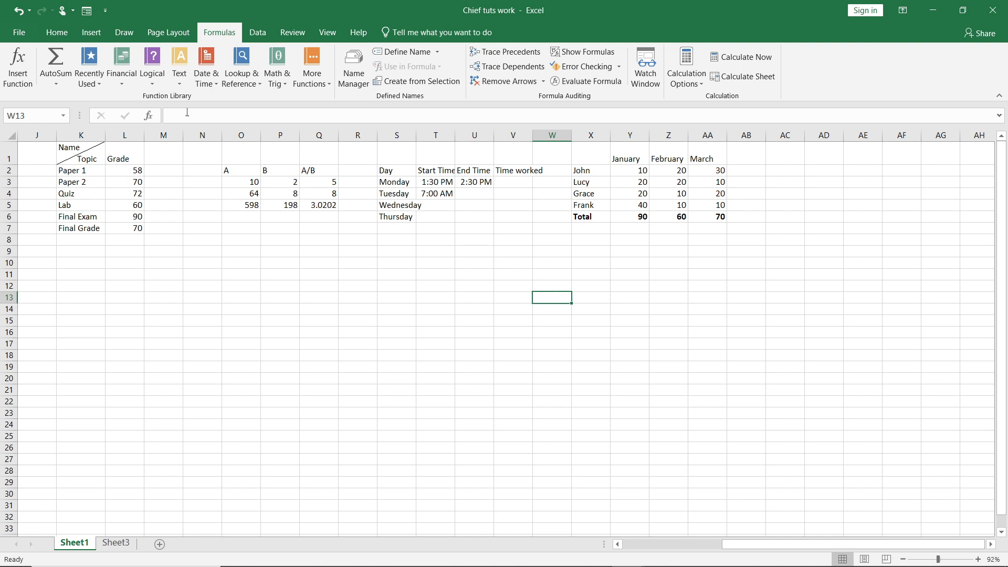
Replace the SUM formula in the January total cell Y6 with the fixed value 100
left_click(56, 32)
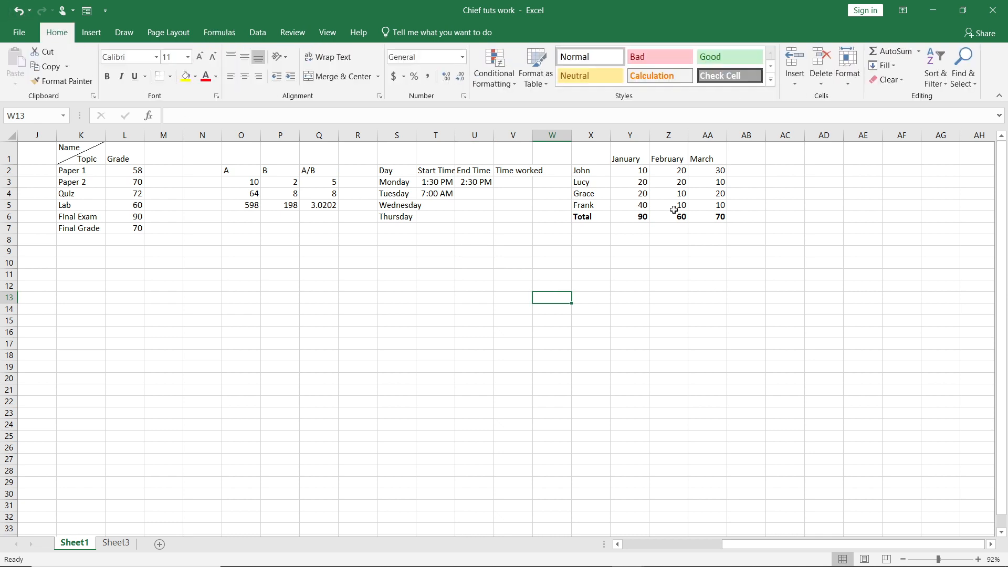
left_click(642, 217)
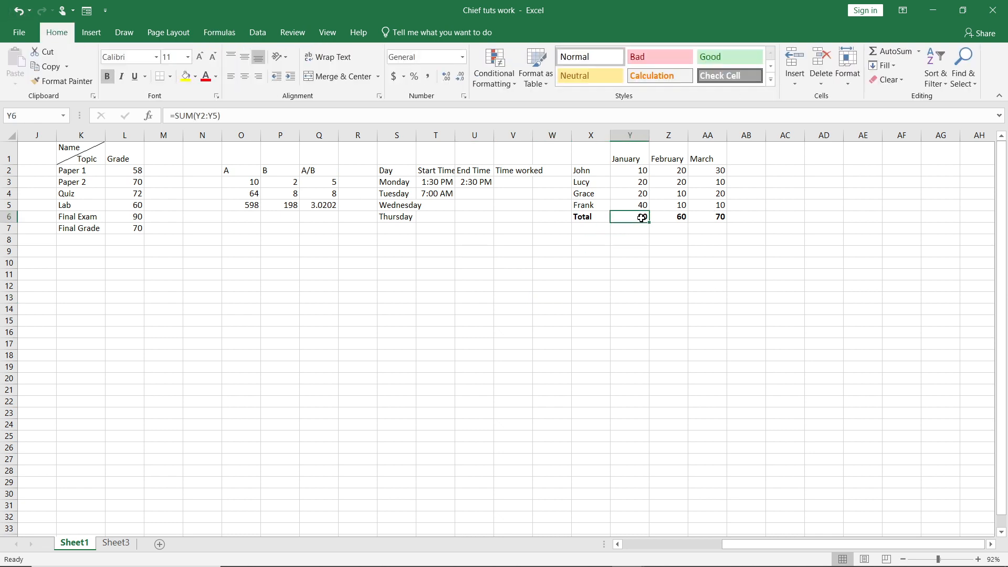
left_click(236, 119)
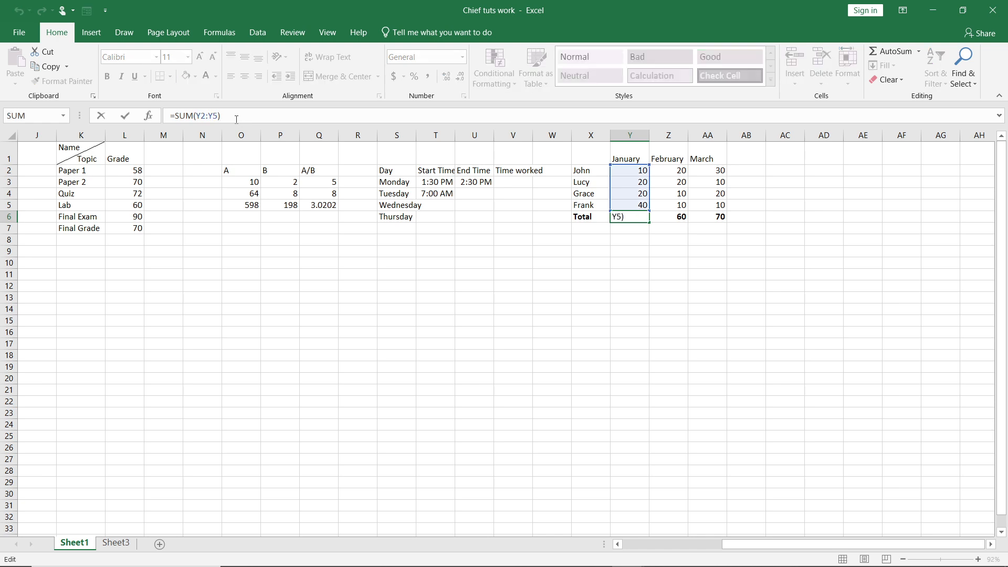
key("BackSpace")
key("BackSpace")
key("BackSpace")
key("BackSpace")
key("BackSpace")
key("BackSpace")
key("BackSpace")
key("BackSpace")
key("BackSpace")
key("BackSpace")
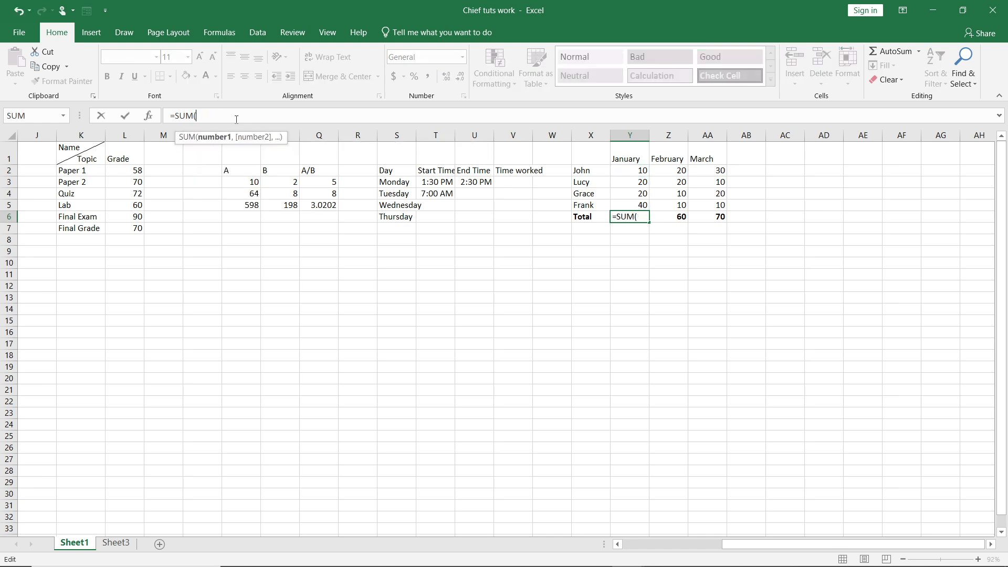
key("BackSpace")
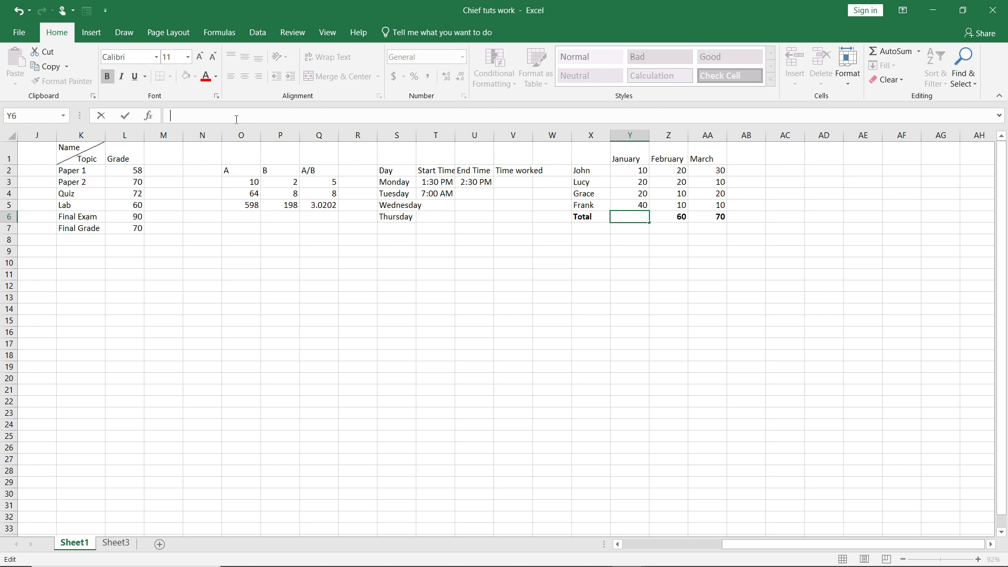
type("100")
left_click(474, 319)
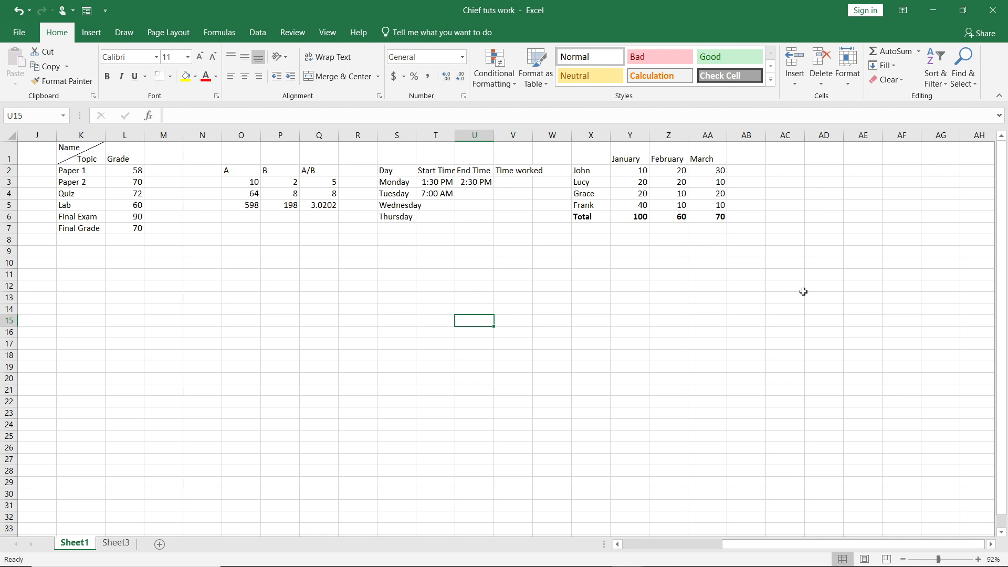
Try to trace the precedents of the hard-coded January total in Y6, and dismiss the alert
left_click(624, 216)
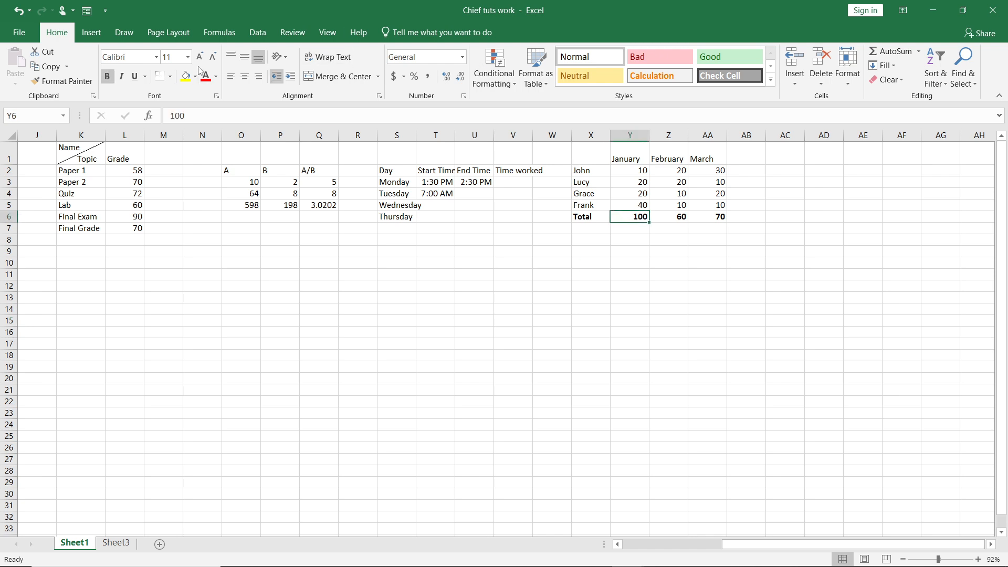
left_click(207, 36)
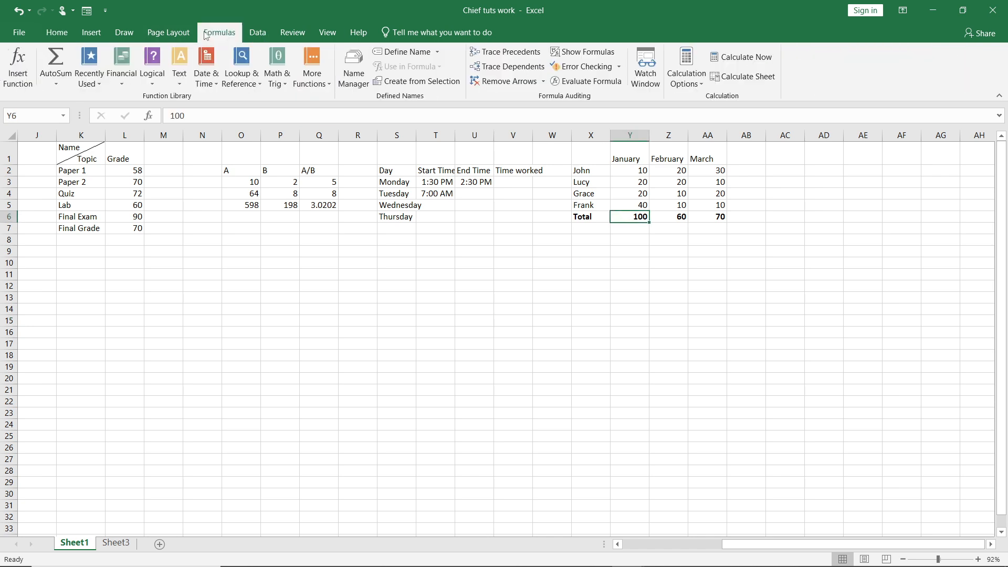
left_click(531, 52)
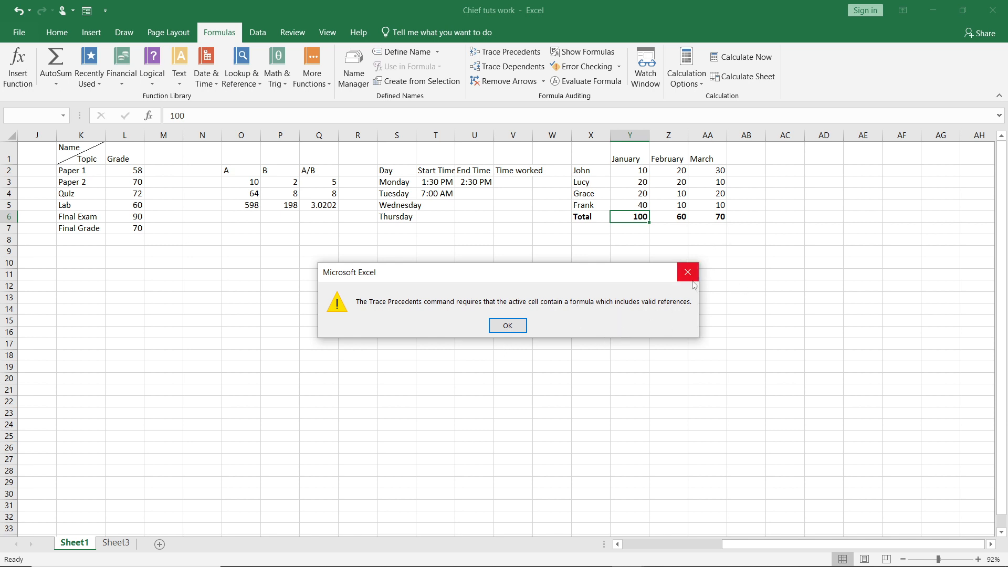
left_click(507, 325)
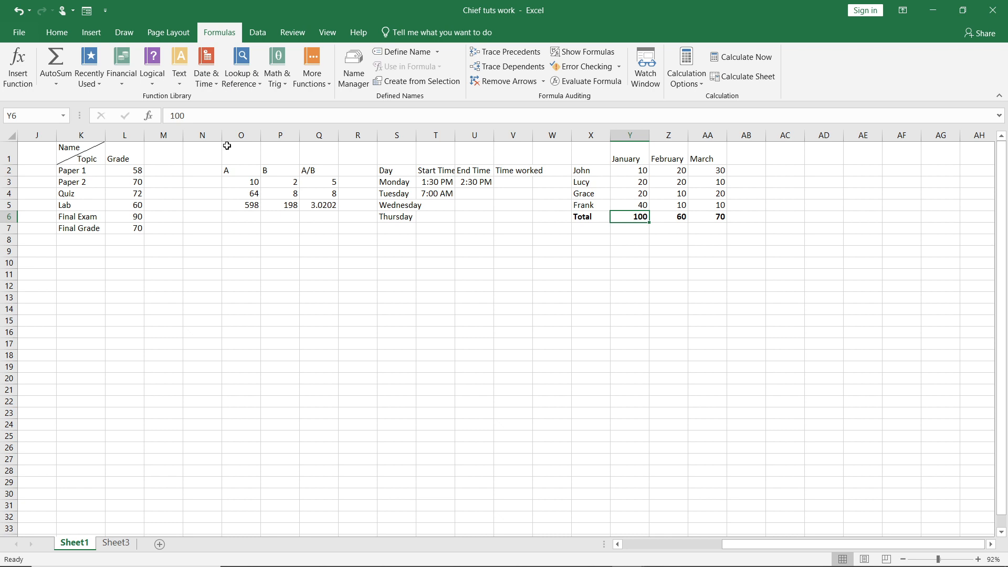
Delete the fixed value from the January total cell Y6, leaving it empty
left_click(212, 118)
key("BackSpace")
key("BackSpace")
key("BackSpace")
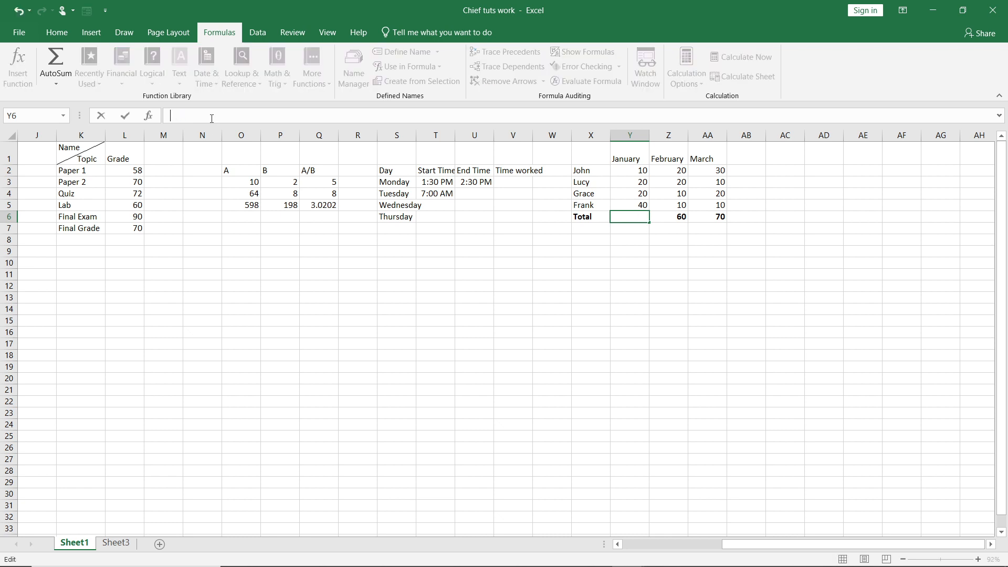
left_click(165, 245)
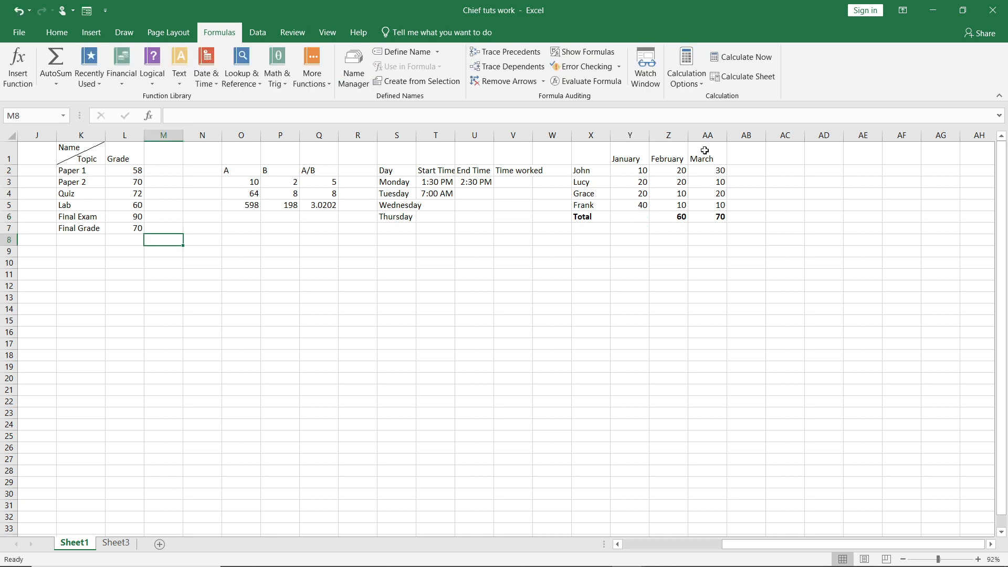
Total the January values in Y2:Y5 with AutoSum, placing the sum in Y6
left_click(630, 170)
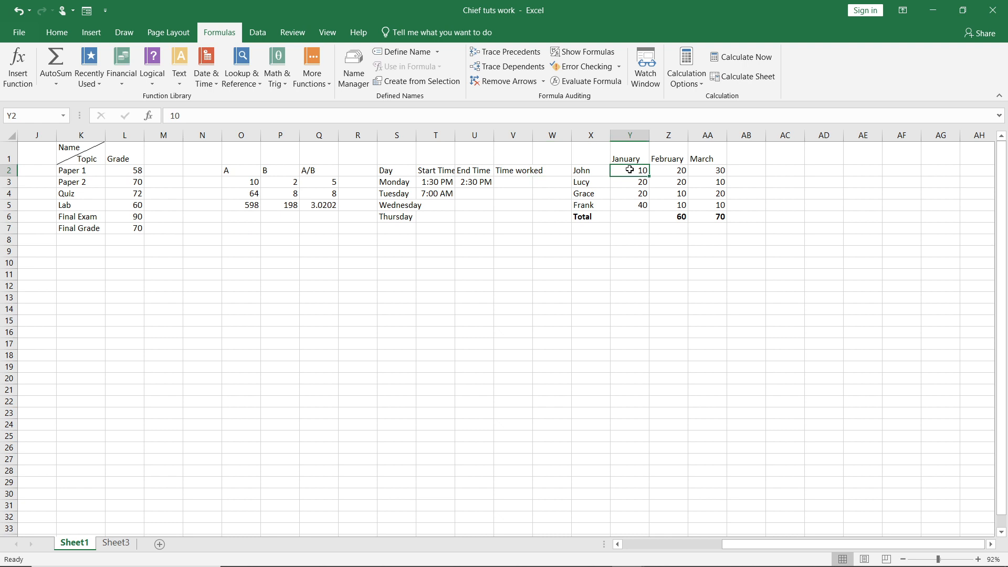
left_click_drag(630, 170, 641, 203)
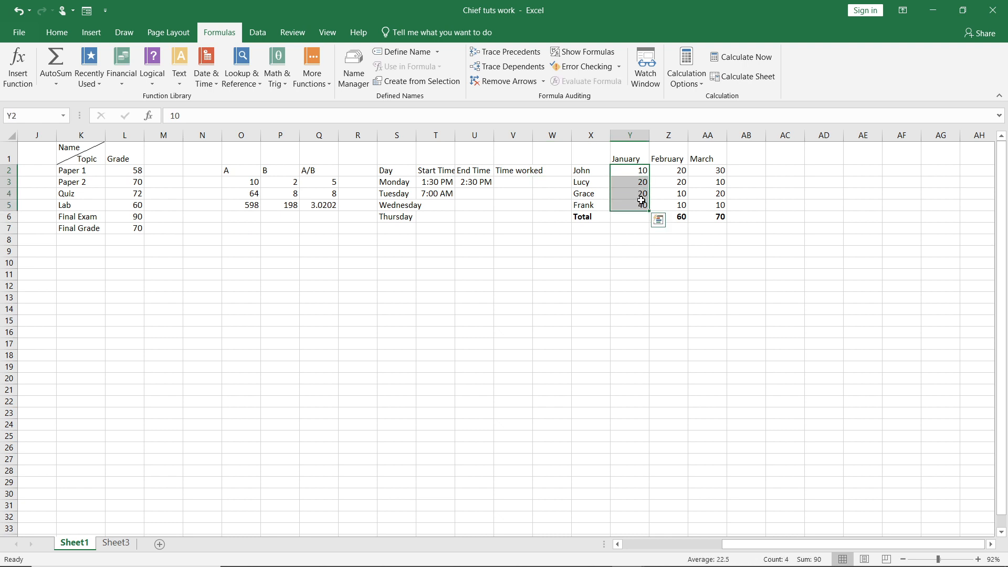
left_click(57, 32)
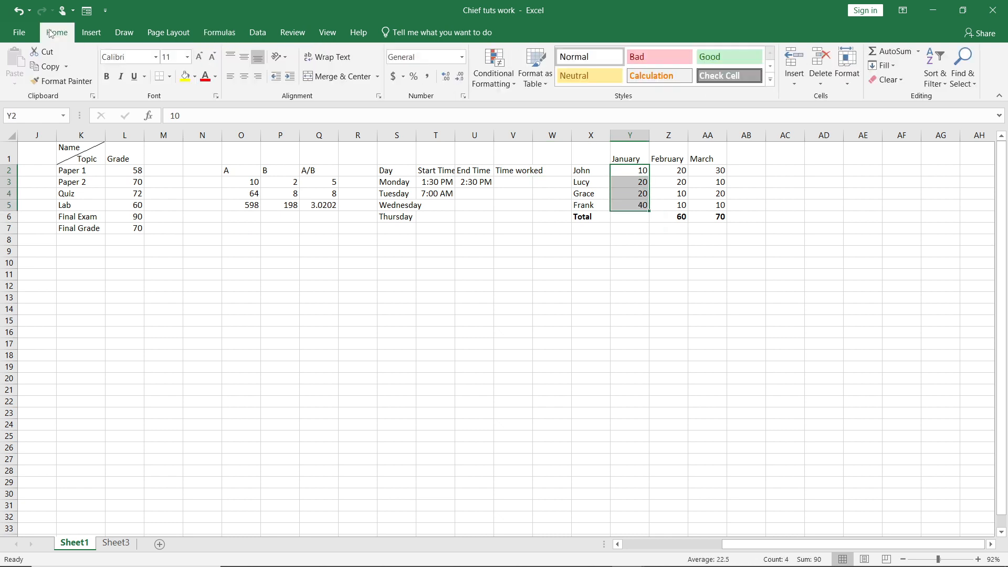
left_click(888, 51)
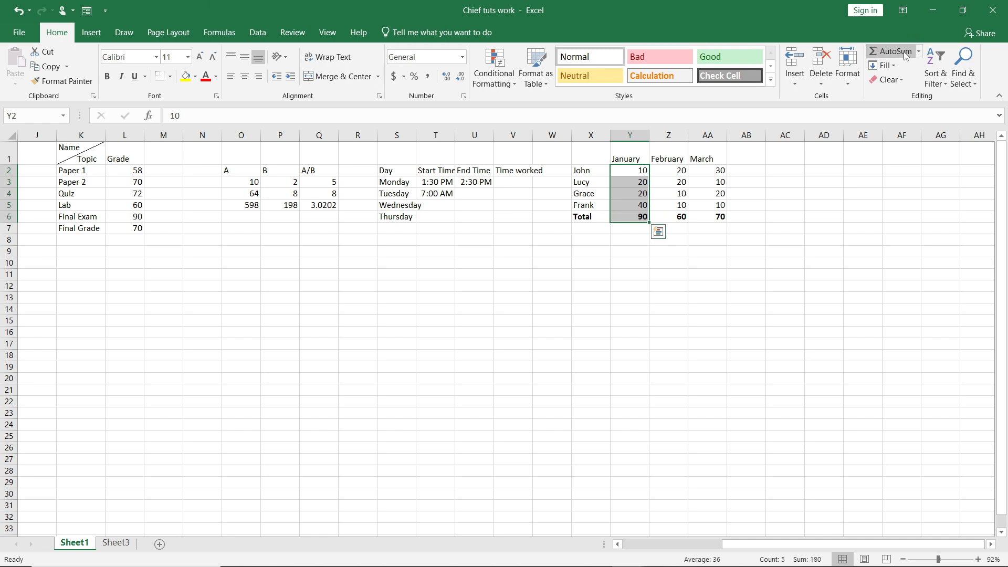
left_click(654, 326)
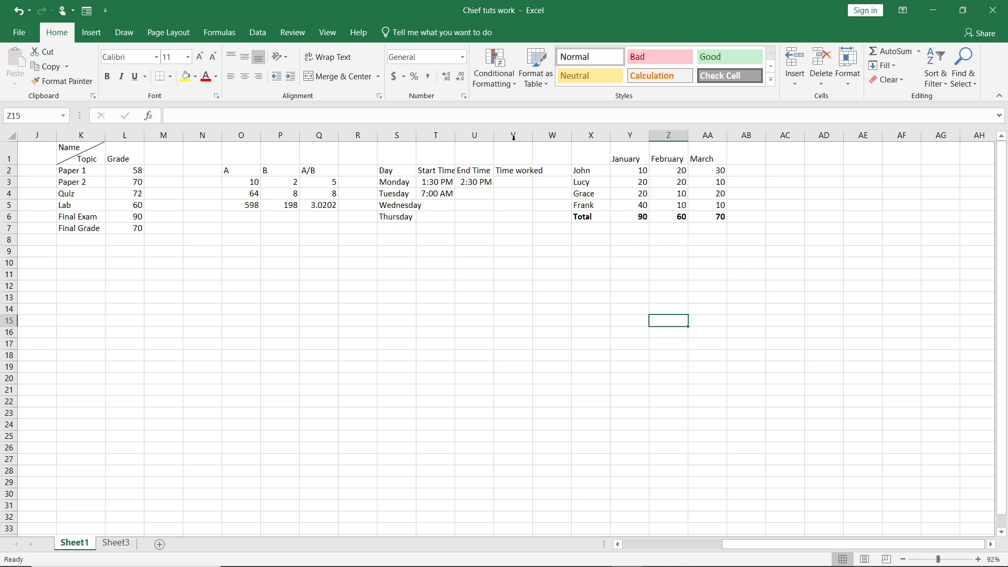
Change the January value in cell Y2 to 9
left_click(644, 171)
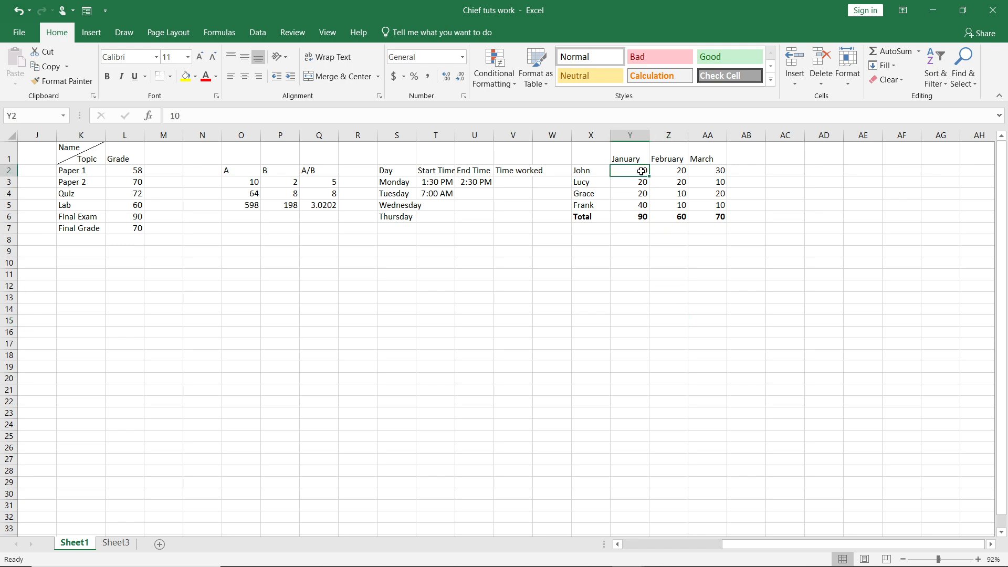
left_click(177, 117)
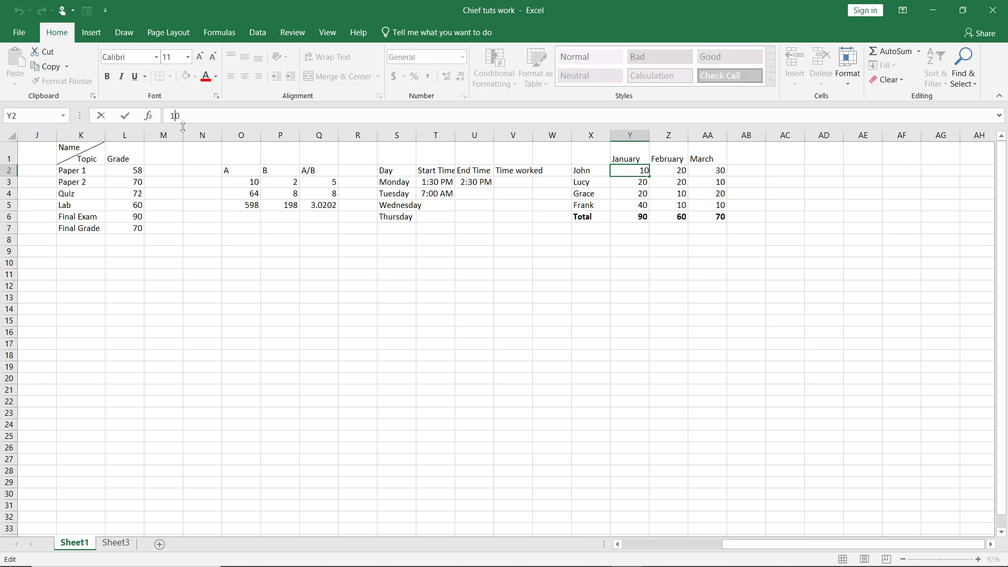
key("BackSpace")
key("BackSpace")
type("9")
left_click(299, 282)
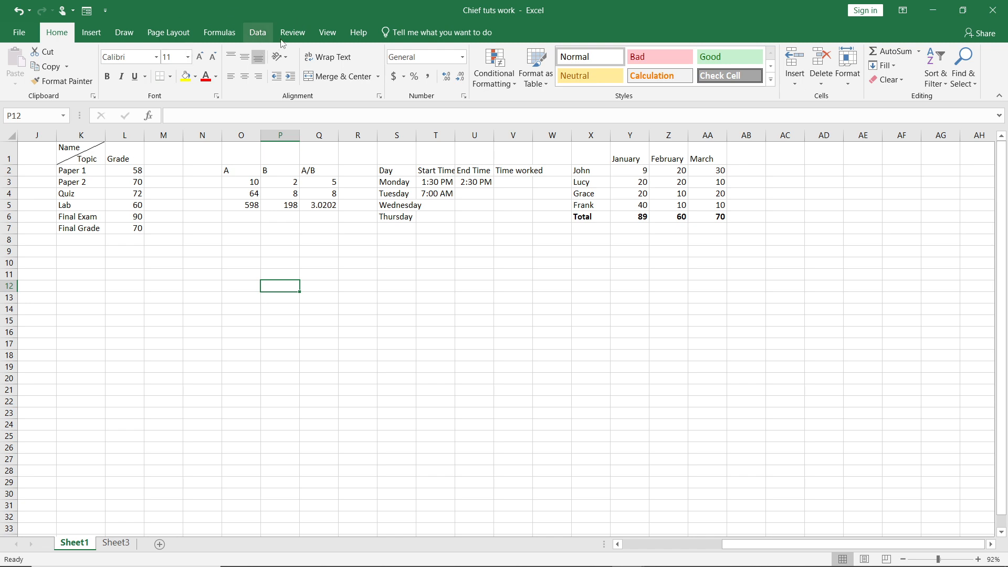
Trace the precedents of the SUM formula in the January total cell Y6
left_click(219, 32)
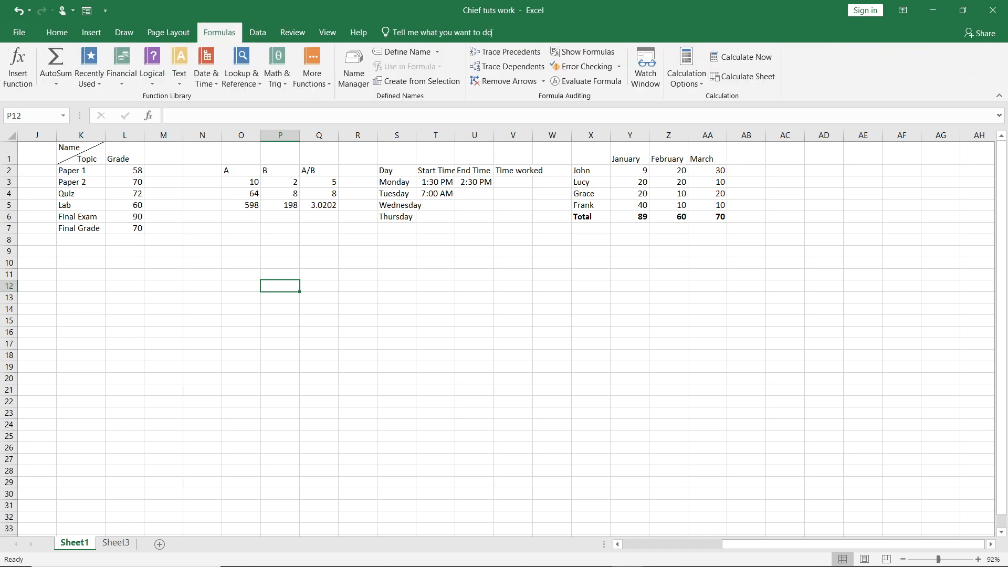
left_click(528, 55)
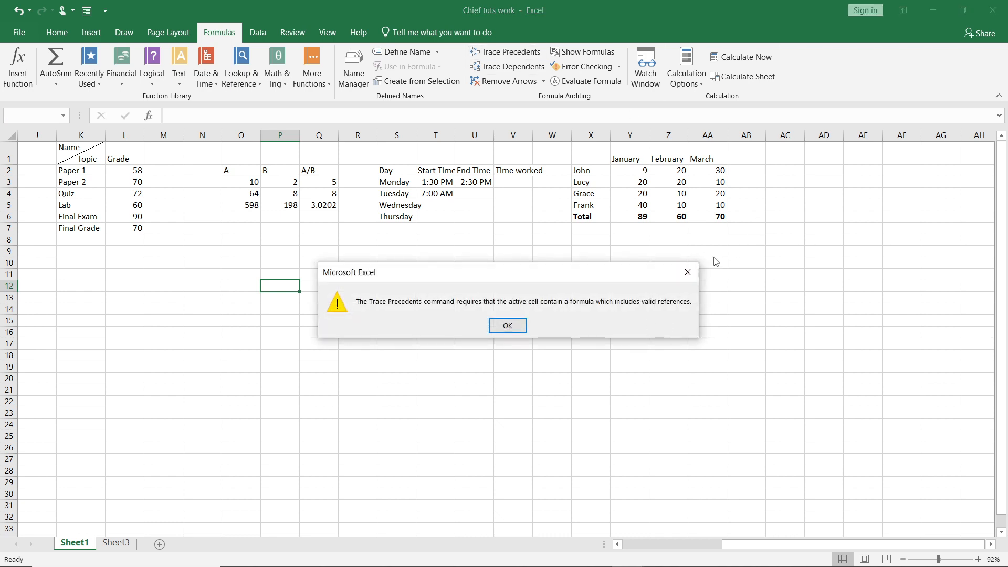
left_click(687, 272)
left_click(641, 219)
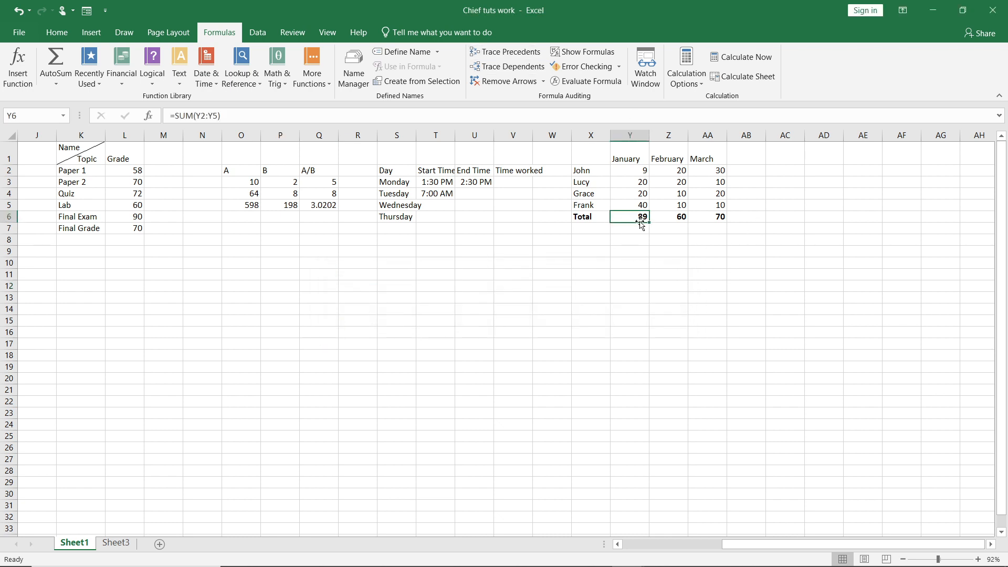
left_click(499, 55)
left_click(513, 85)
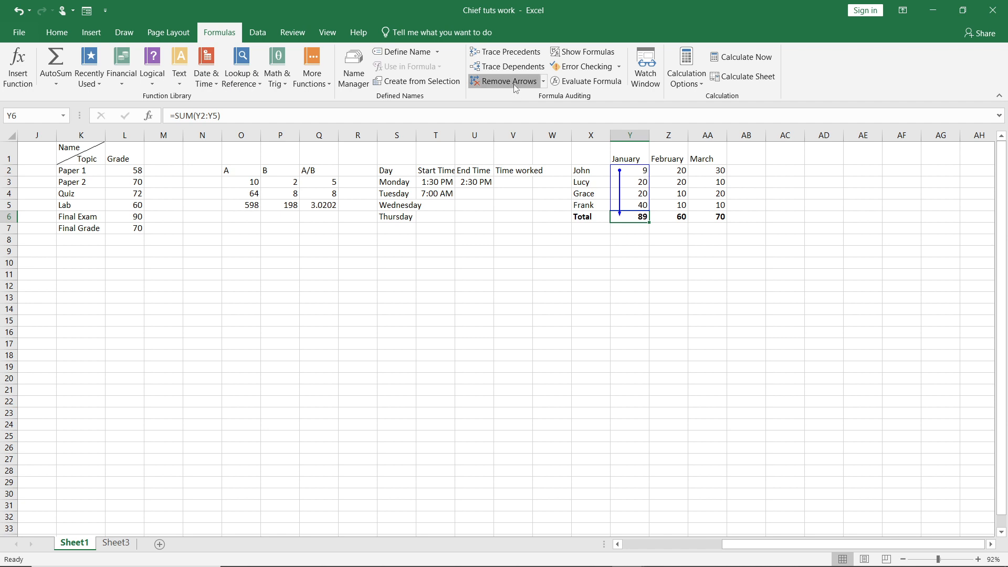
Check the February total cell Z6 for dependent formulas with Trace Dependents and dismiss the message
left_click(682, 218)
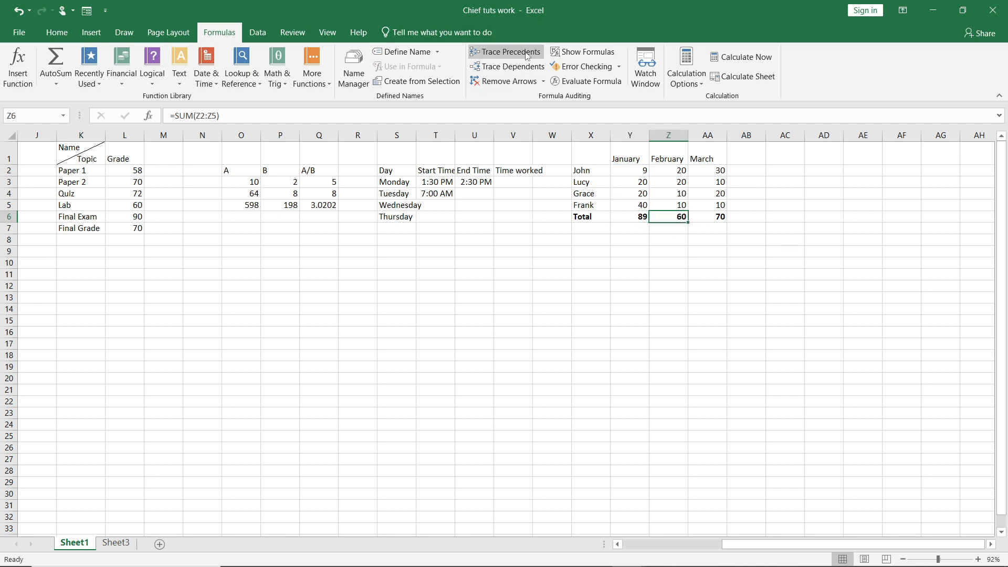
left_click(519, 70)
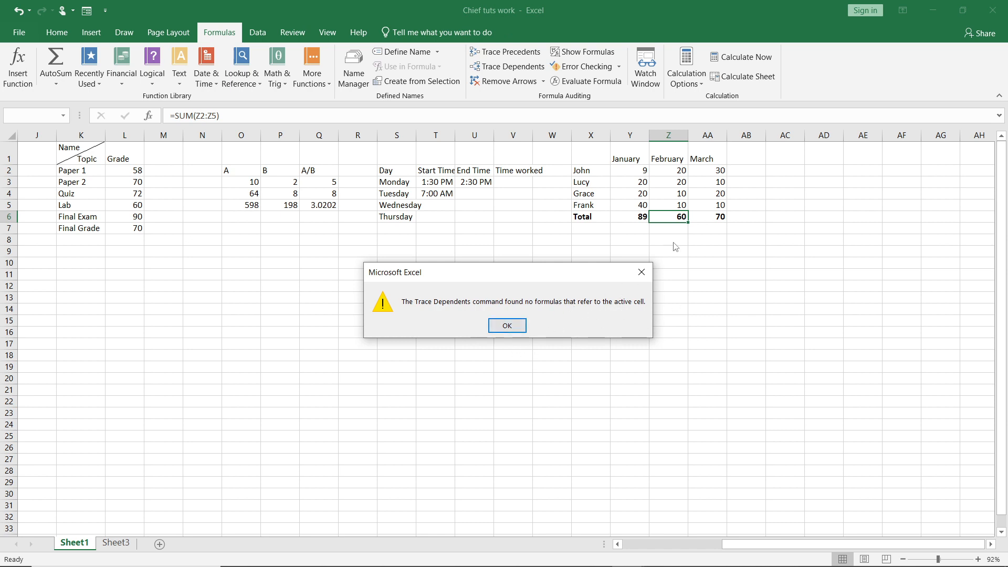
left_click(636, 277)
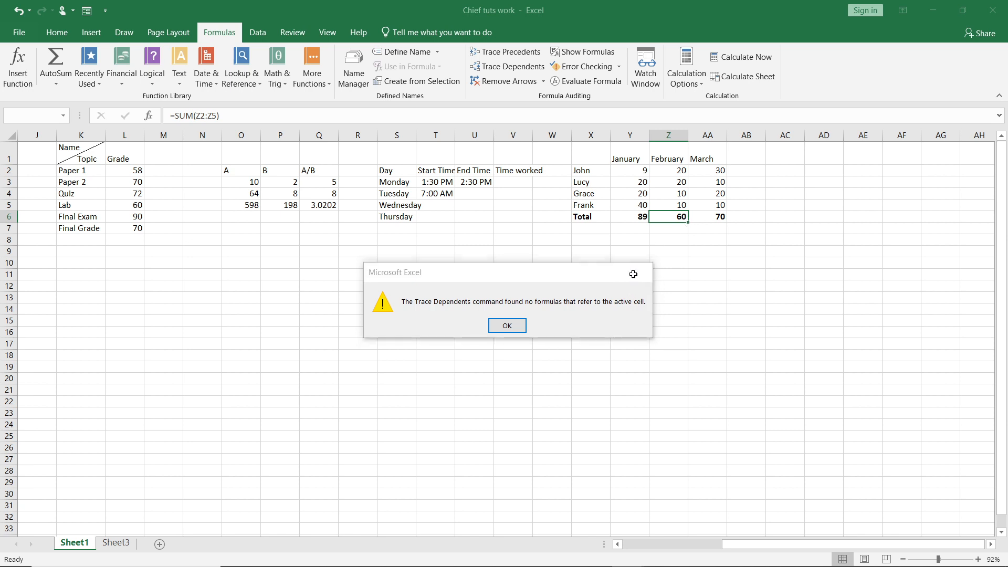
Check the January total cell Y6 for dependent formulas with Trace Dependents and dismiss the message
left_click(636, 219)
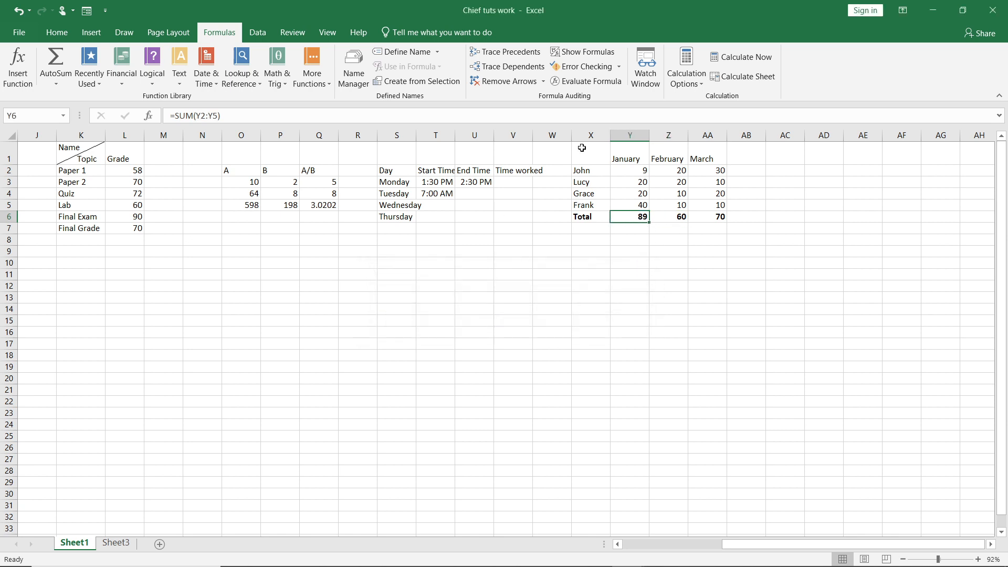
left_click(534, 73)
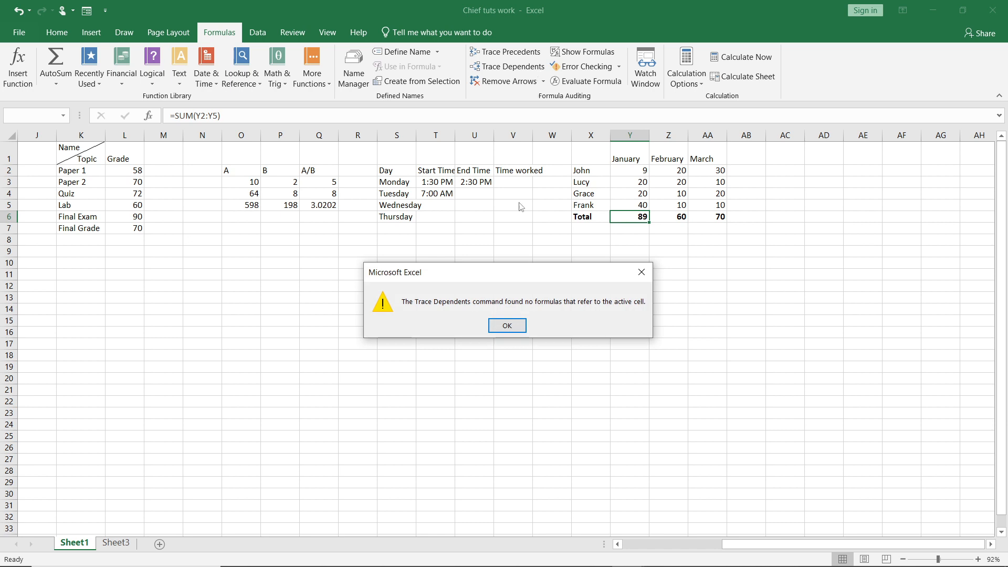
left_click(507, 325)
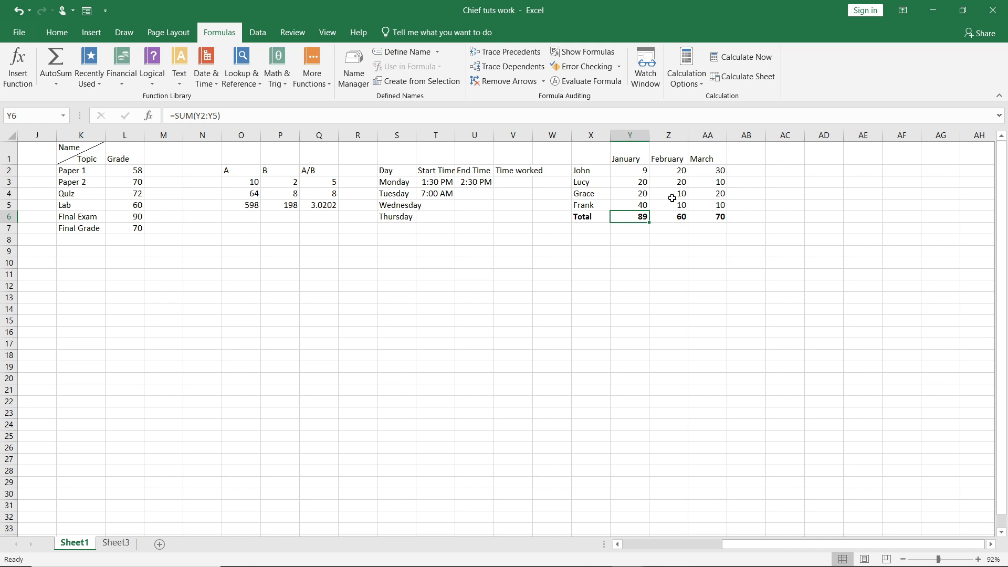
left_click(697, 194)
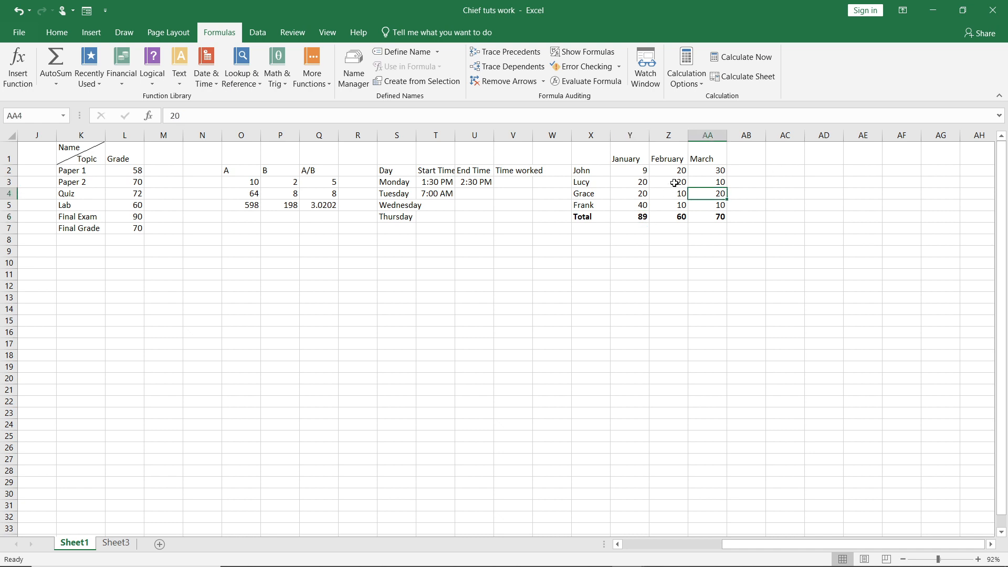
left_click(641, 184)
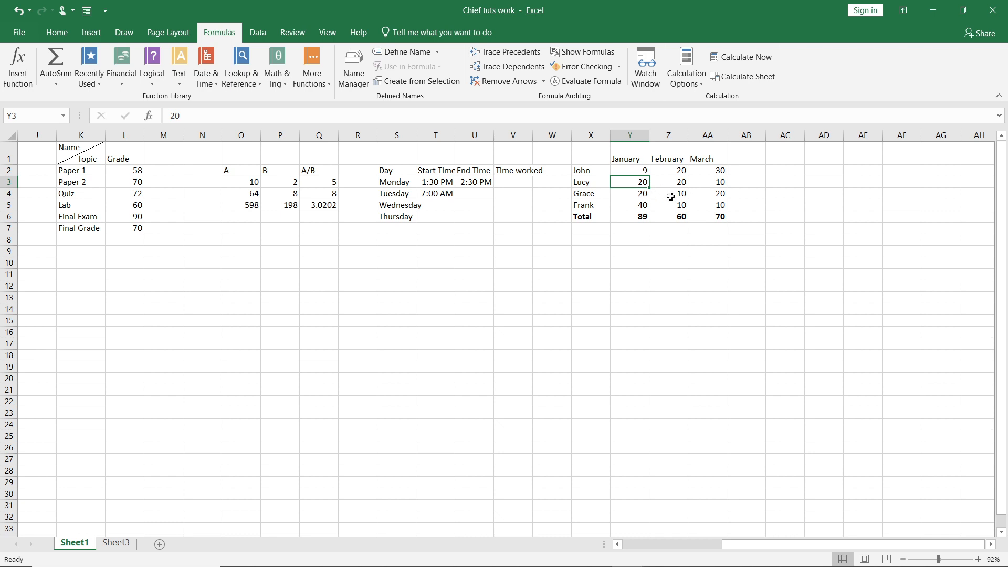
left_click(683, 207)
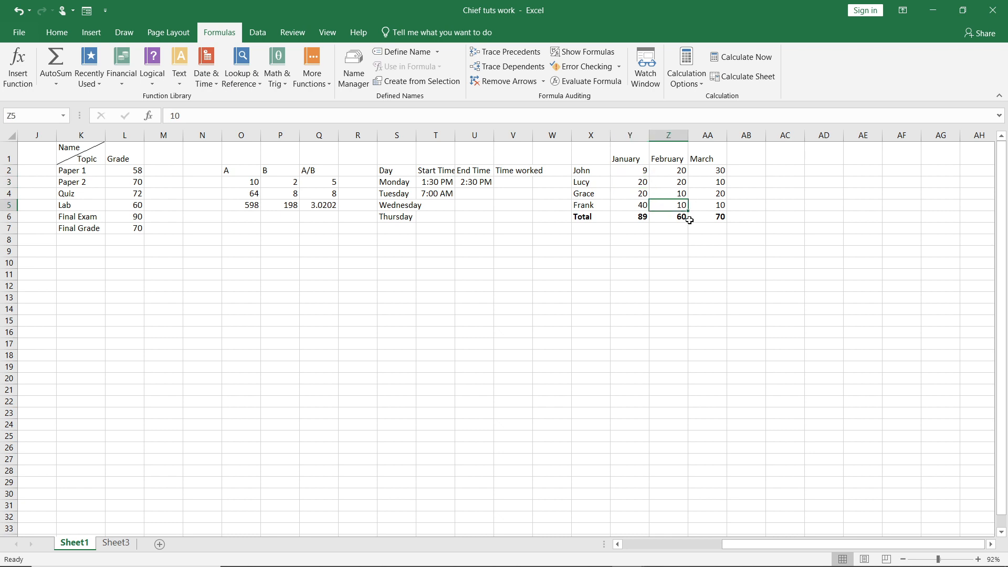